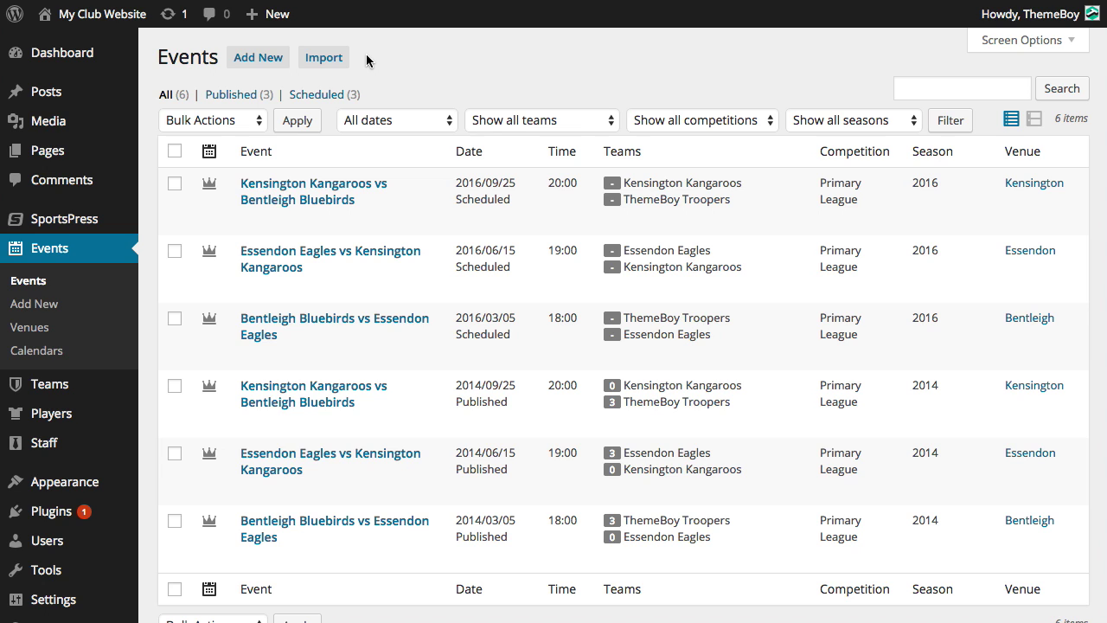
Start a new SportsPress event, trying Friendly format before returning it to Competitive.
click(256, 57)
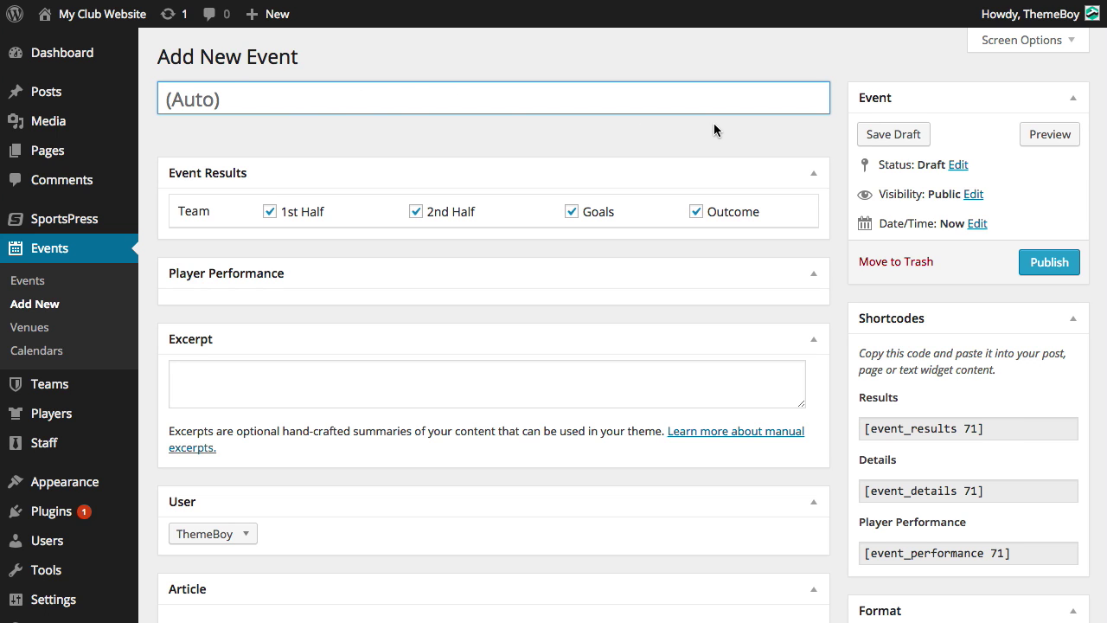
scroll(846, 252, down, 4)
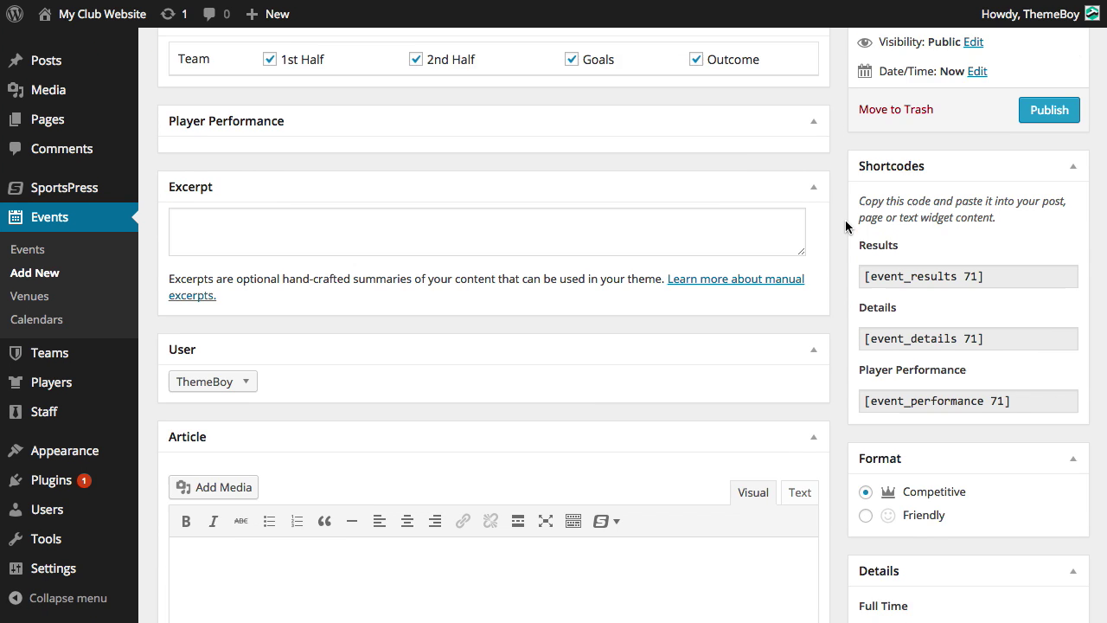
scroll(852, 268, down, 1)
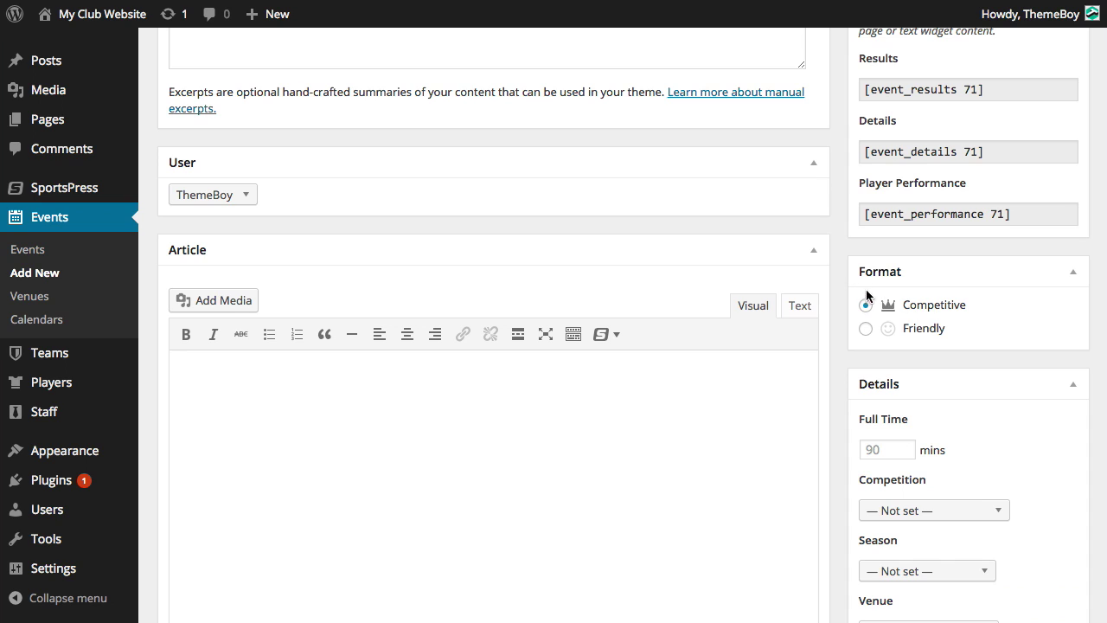
click(937, 327)
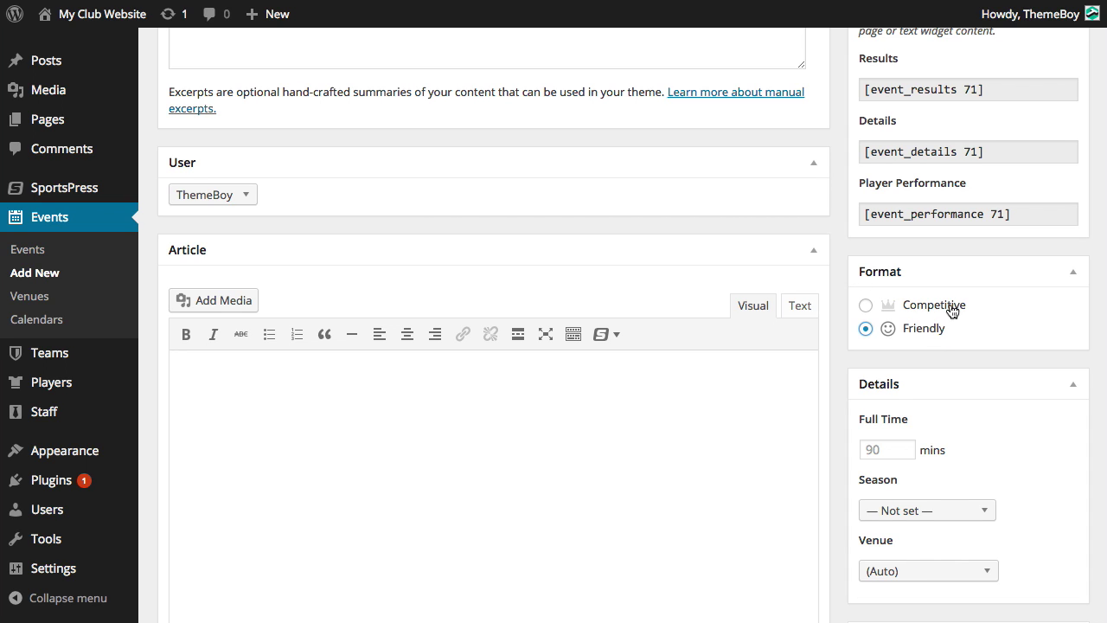
click(951, 312)
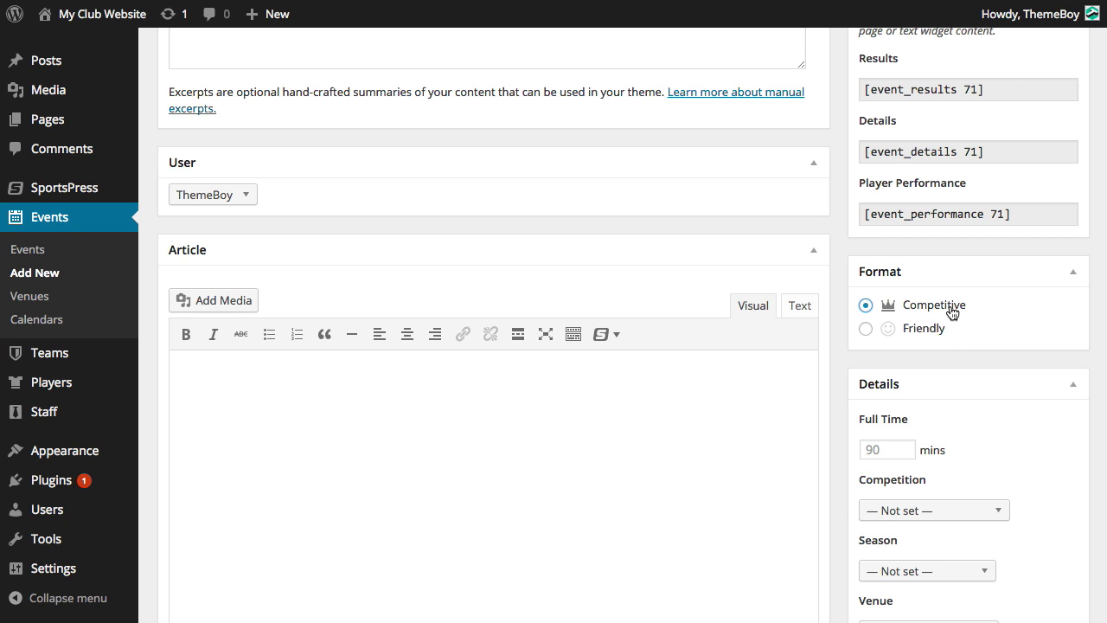
Enter 90 as the match's full time length, then clear the typed value.
click(874, 449)
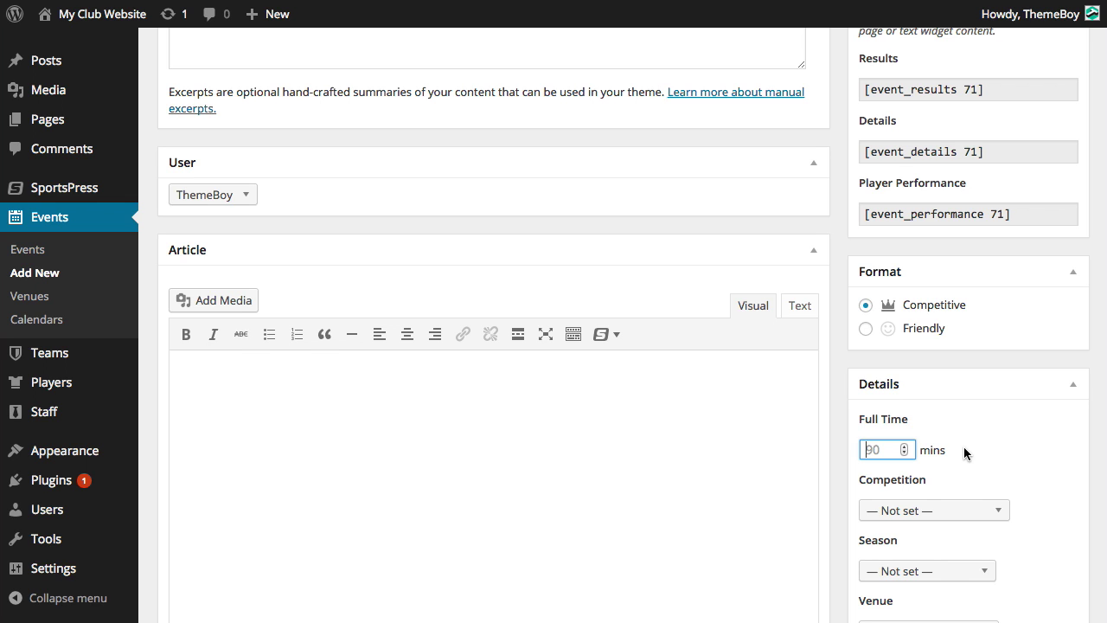
text(90)
key(BackSpace)
key(BackSpace)
scroll(994, 429, down, 4)
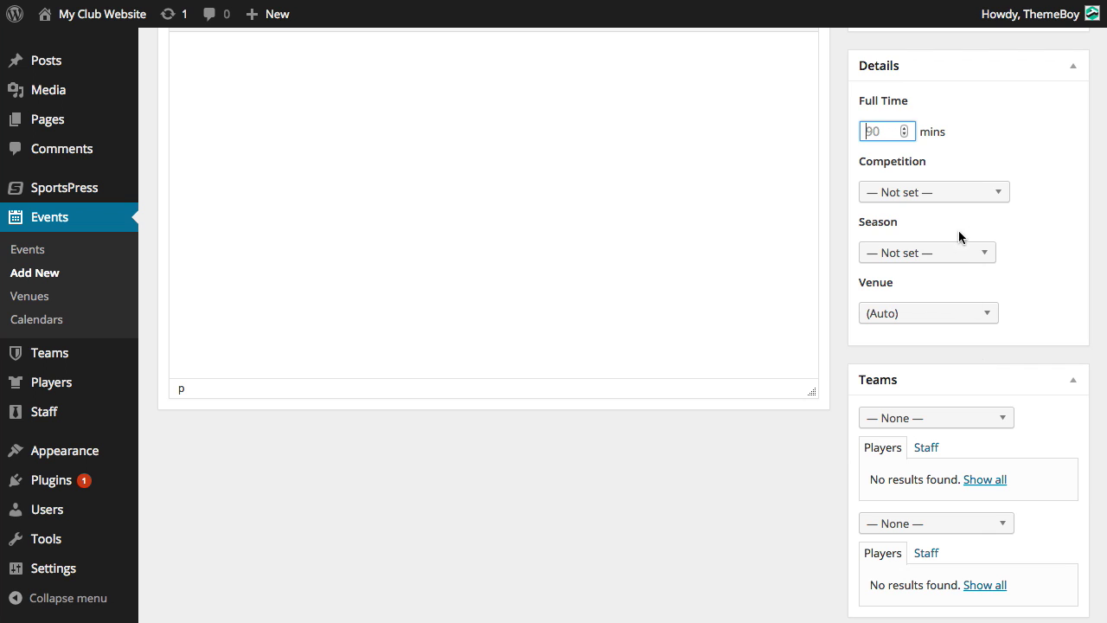
Choose Primary League as competition and 2015 as season, leaving venue on (Auto).
click(959, 194)
click(950, 232)
click(931, 252)
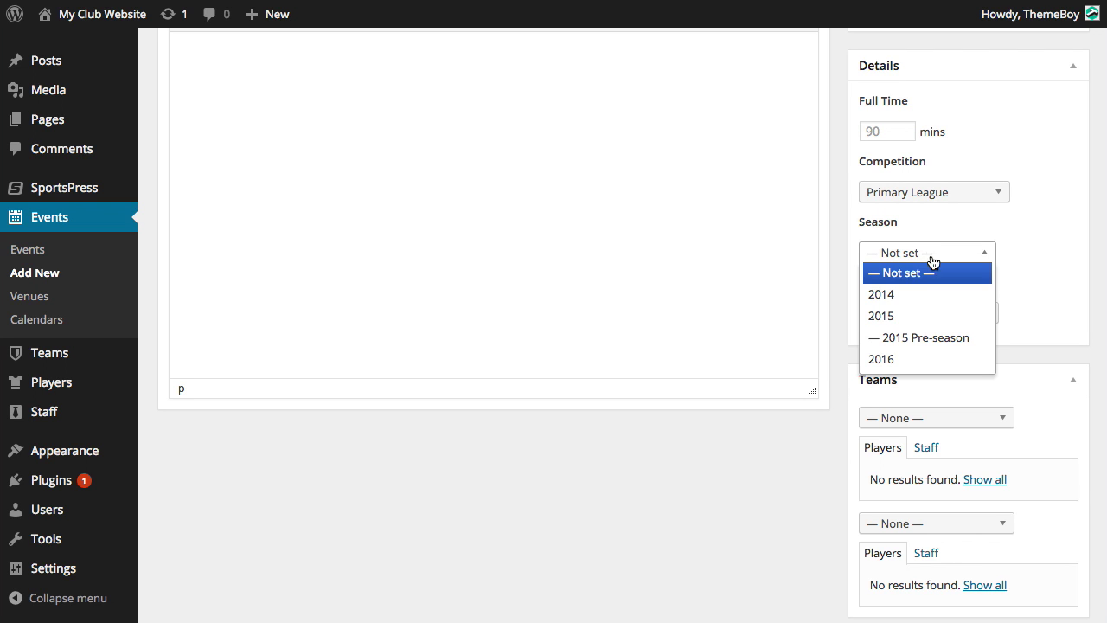
click(922, 314)
click(923, 314)
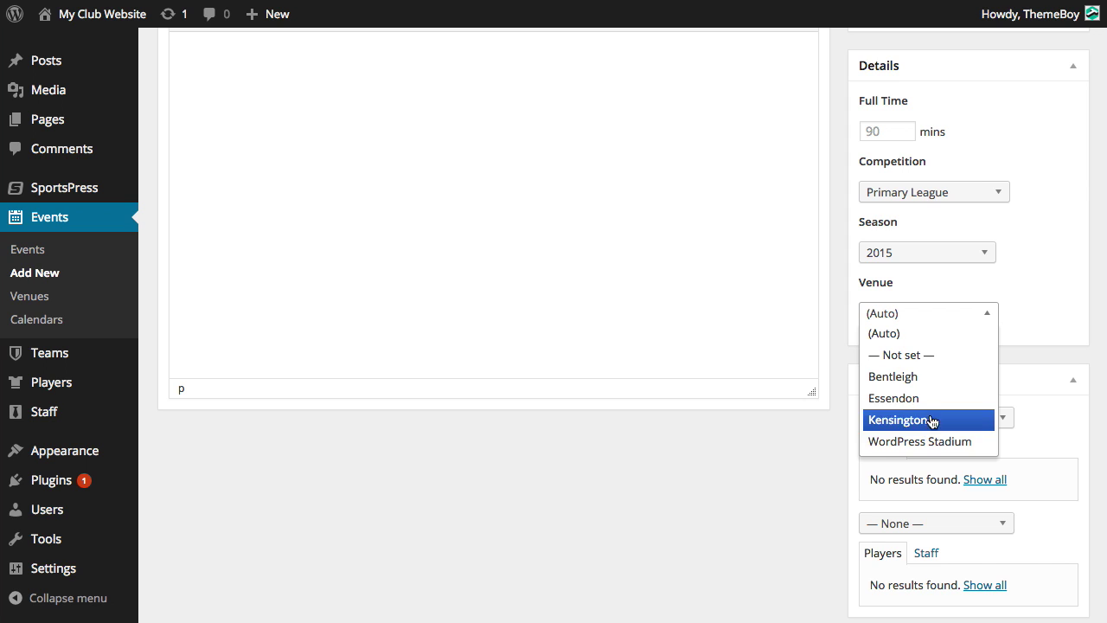
click(931, 344)
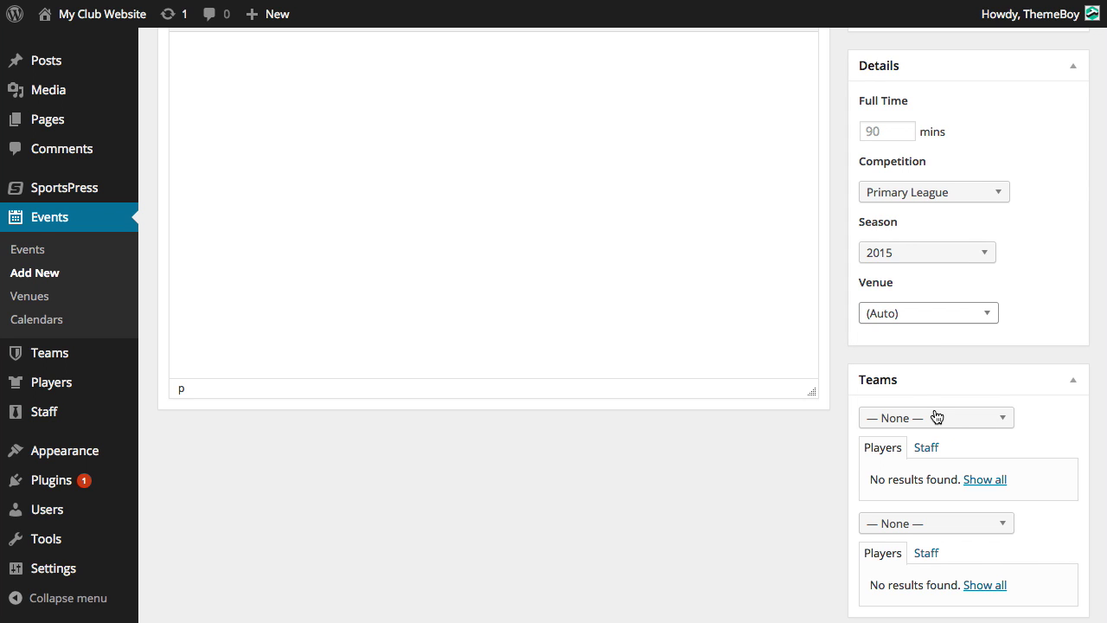
Pick Essendon Eagles as the first team and Kensington Kangaroos as the second.
scroll(1055, 421, down, 5)
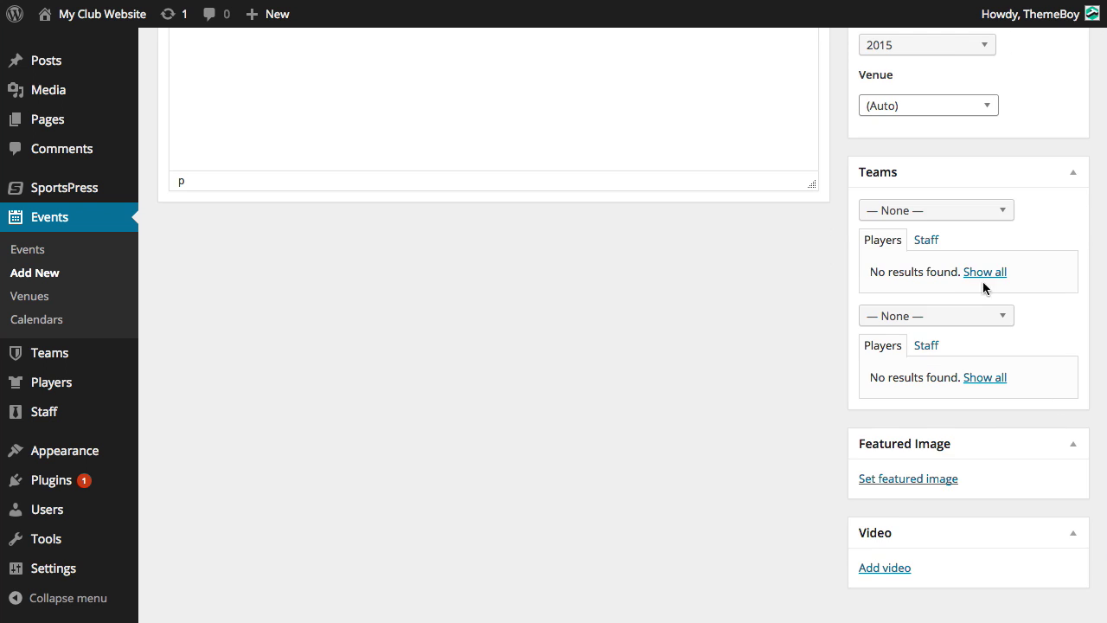
click(952, 212)
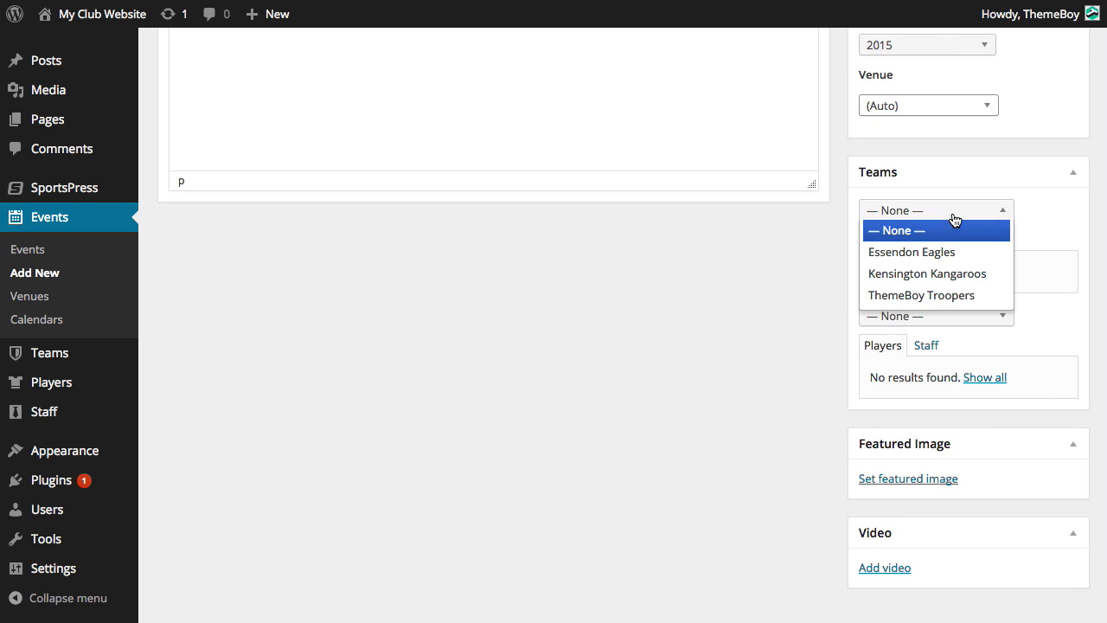
click(949, 256)
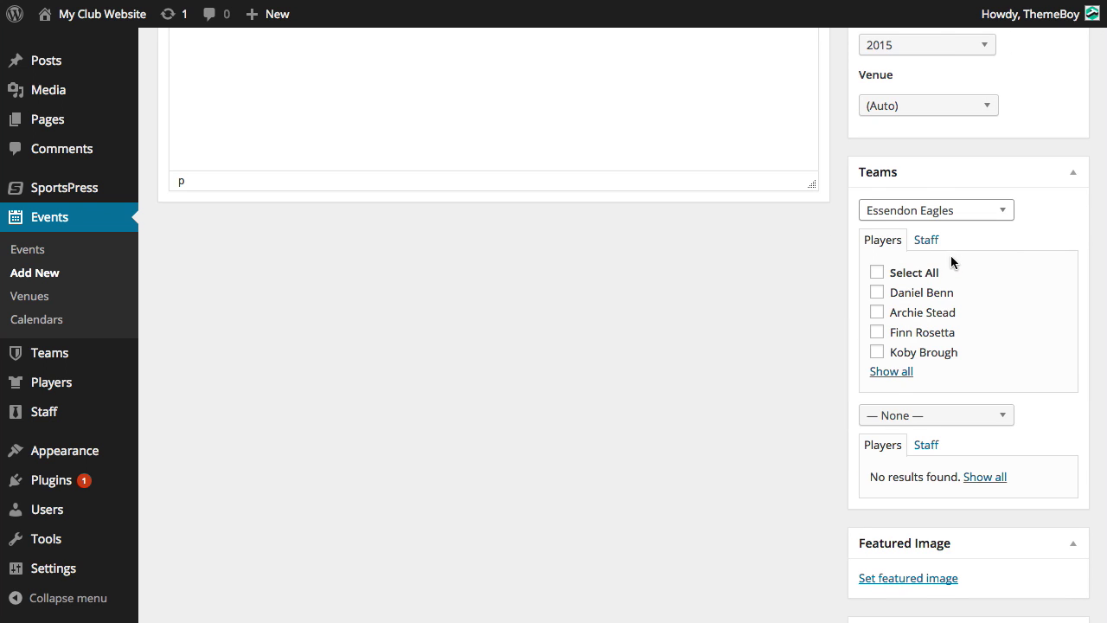
click(969, 424)
click(960, 476)
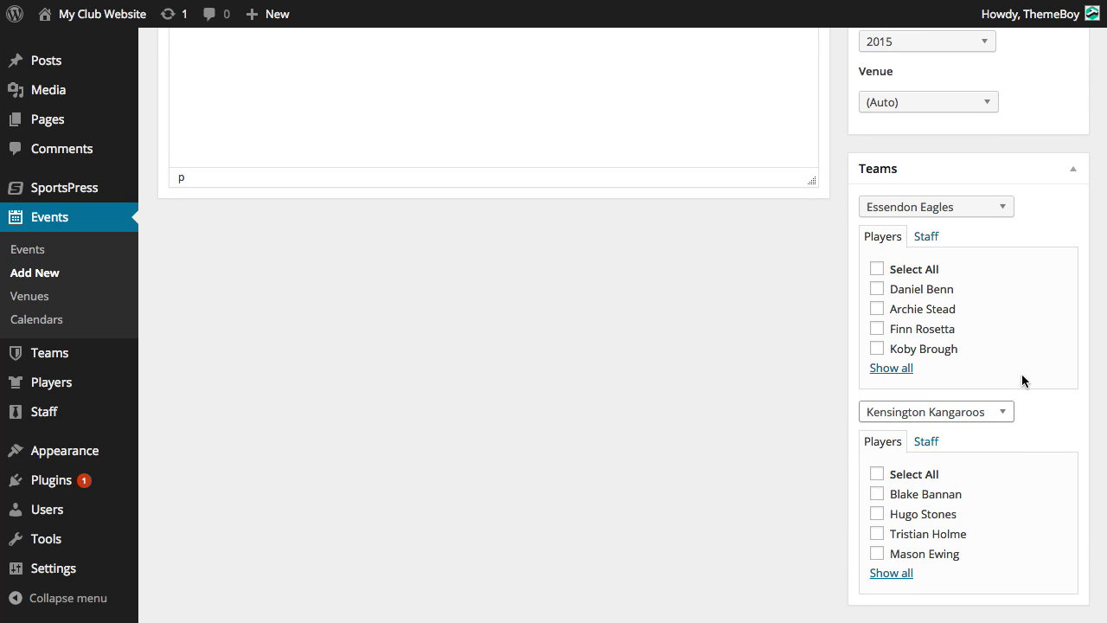
scroll(1019, 372, down, 1)
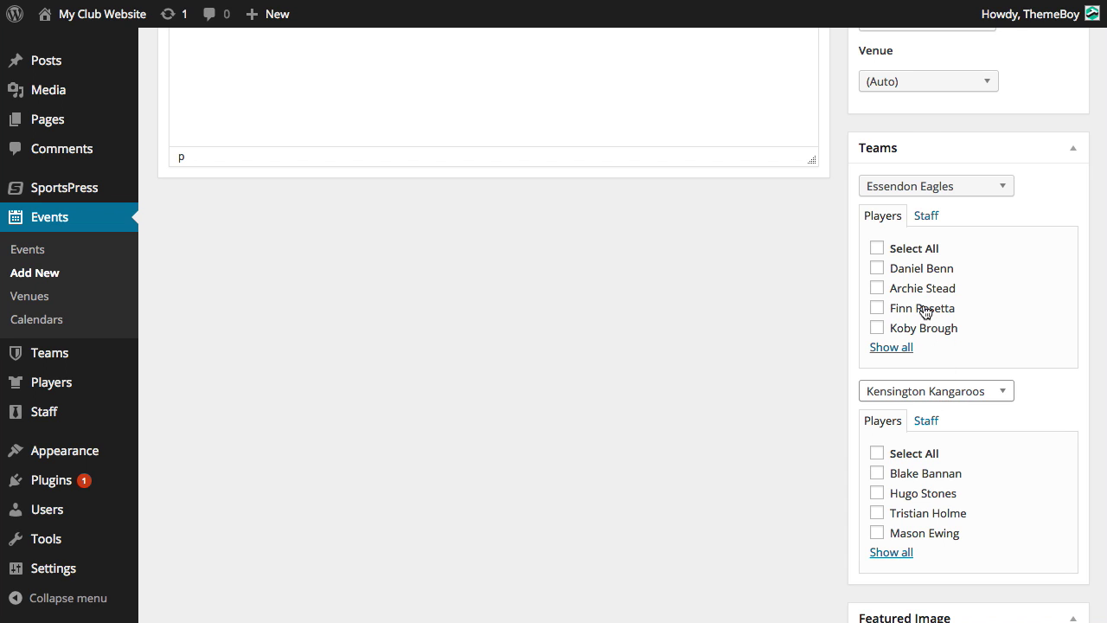
Toggle Finn Rosetta for Essendon Eagles and add Finn Rosetta to the Kangaroos players.
click(924, 311)
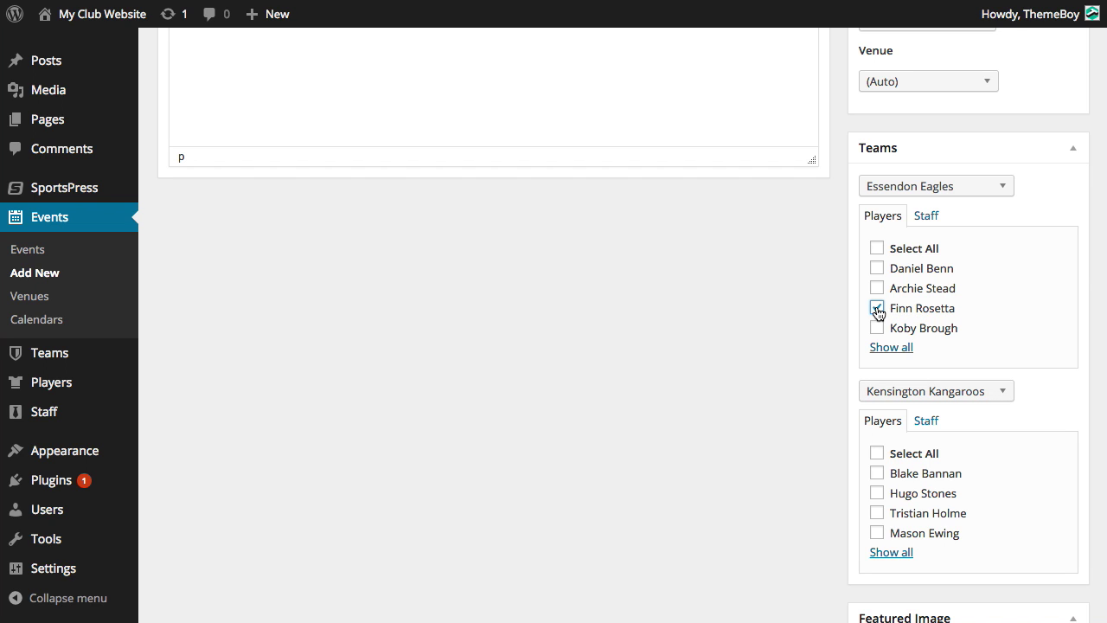
click(890, 557)
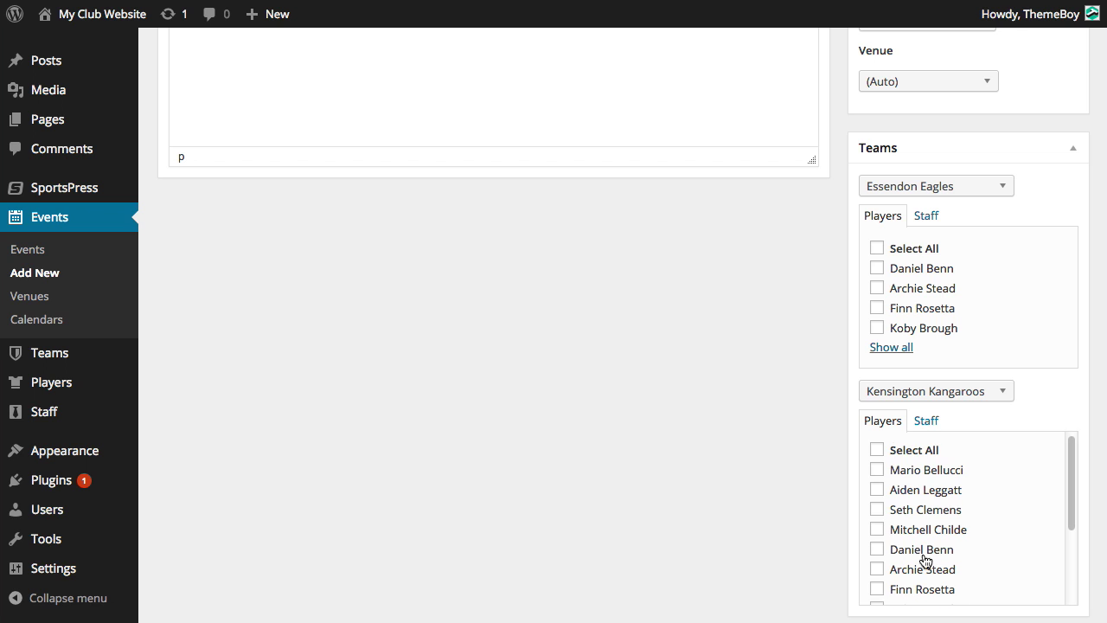
scroll(908, 494, down, 1)
scroll(908, 494, down, 1)
click(905, 570)
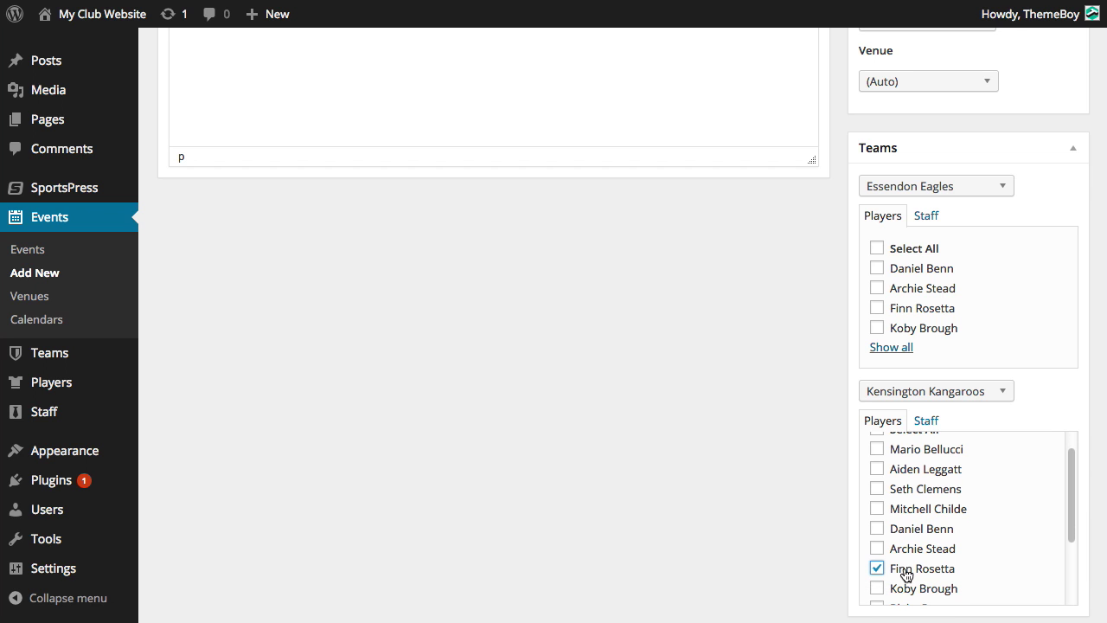
Reselect Kensington Kangaroos as second team and include every player from both teams.
click(929, 391)
click(925, 411)
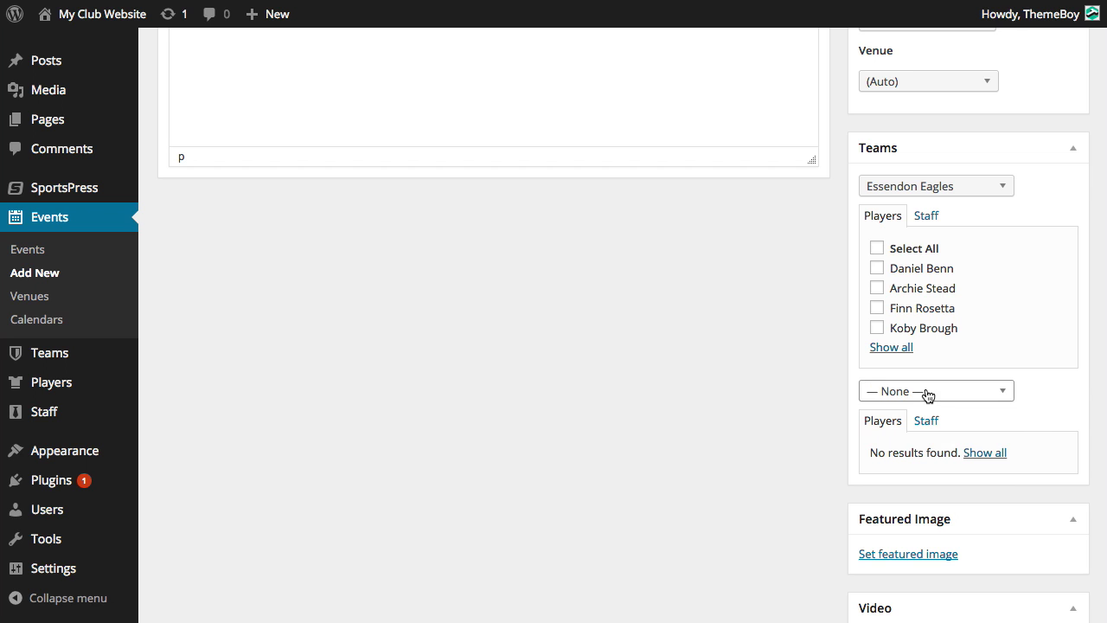
click(925, 392)
click(924, 454)
click(915, 248)
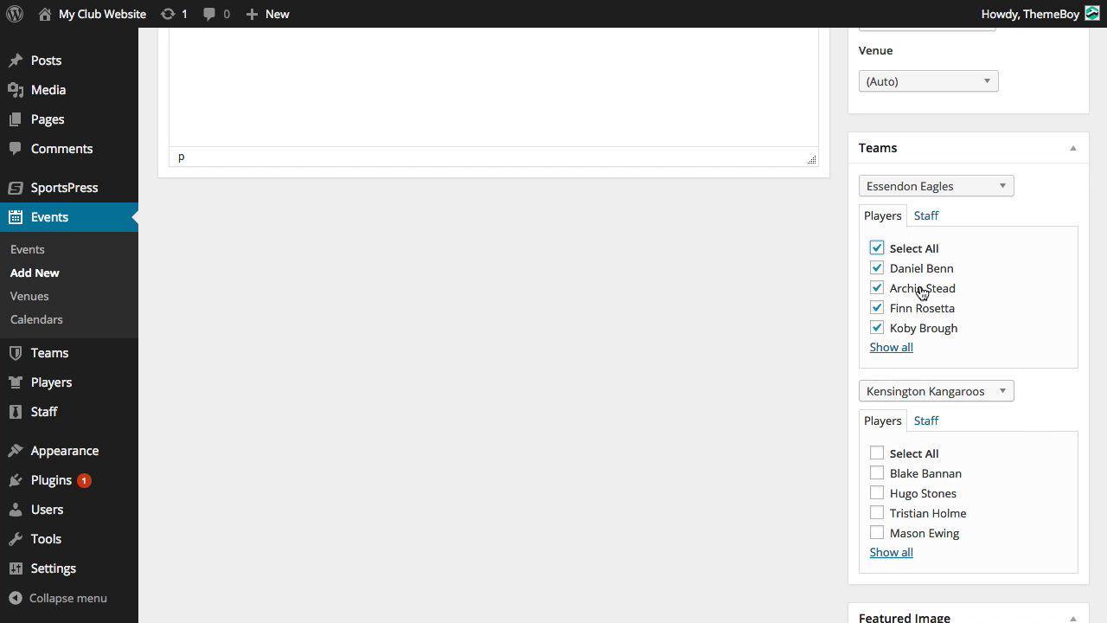
click(909, 453)
Confirm the Kangaroos have no staff and return to their player list.
scroll(1054, 439, down, 1)
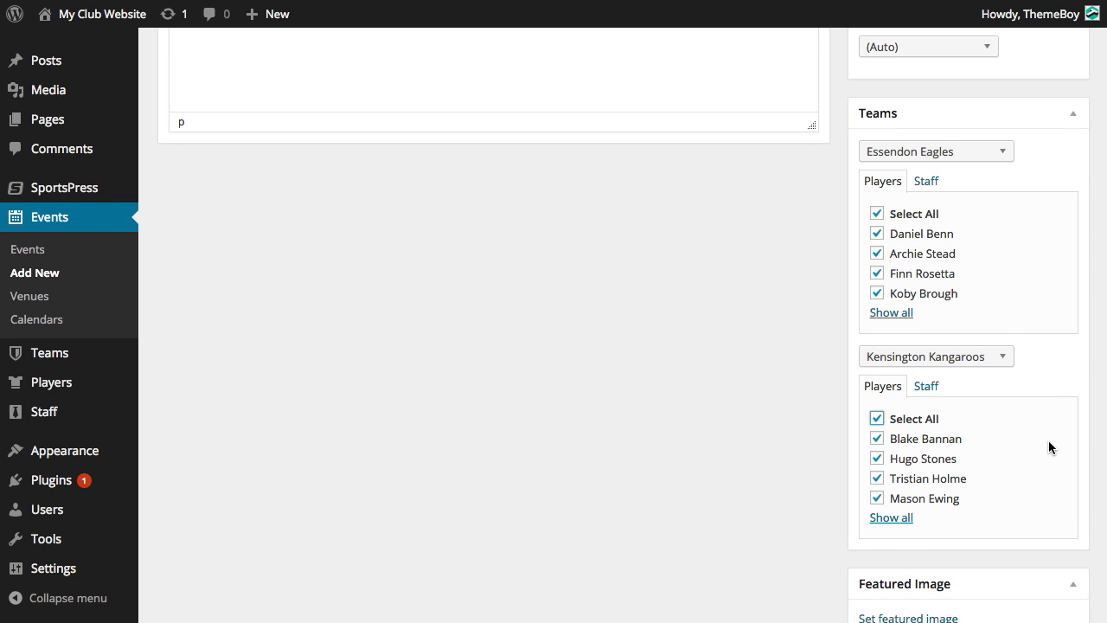
click(930, 389)
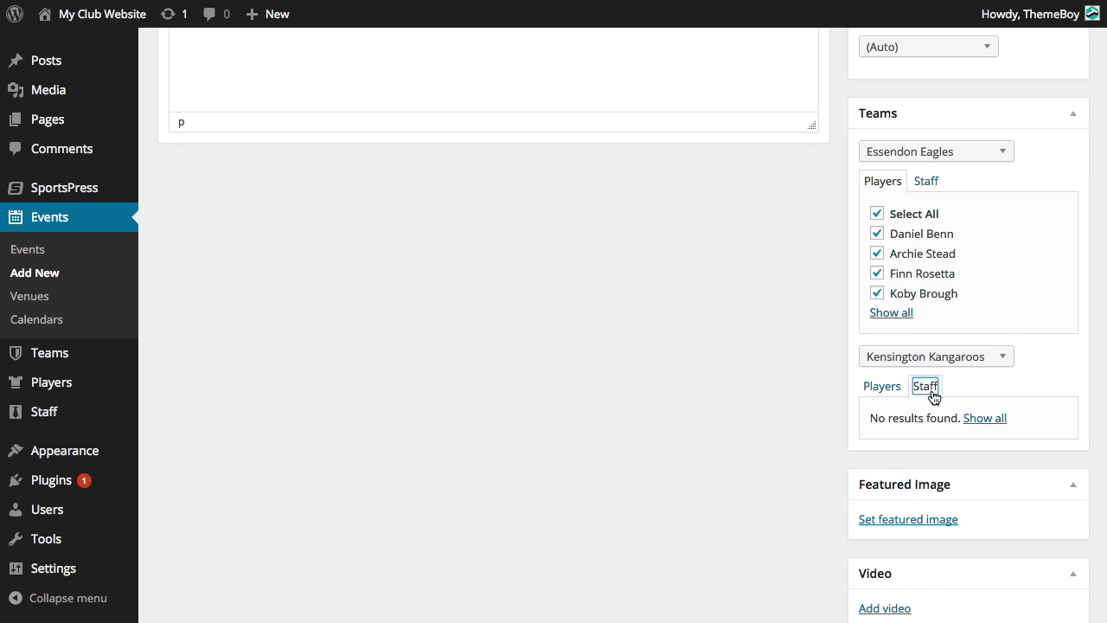
click(876, 389)
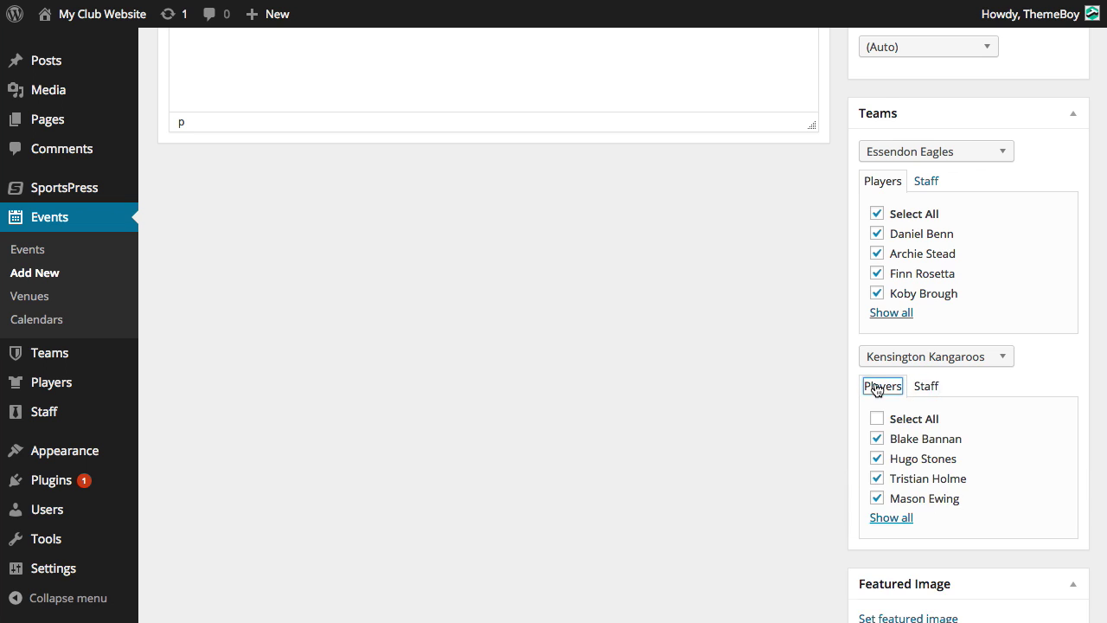
scroll(919, 514, down, 3)
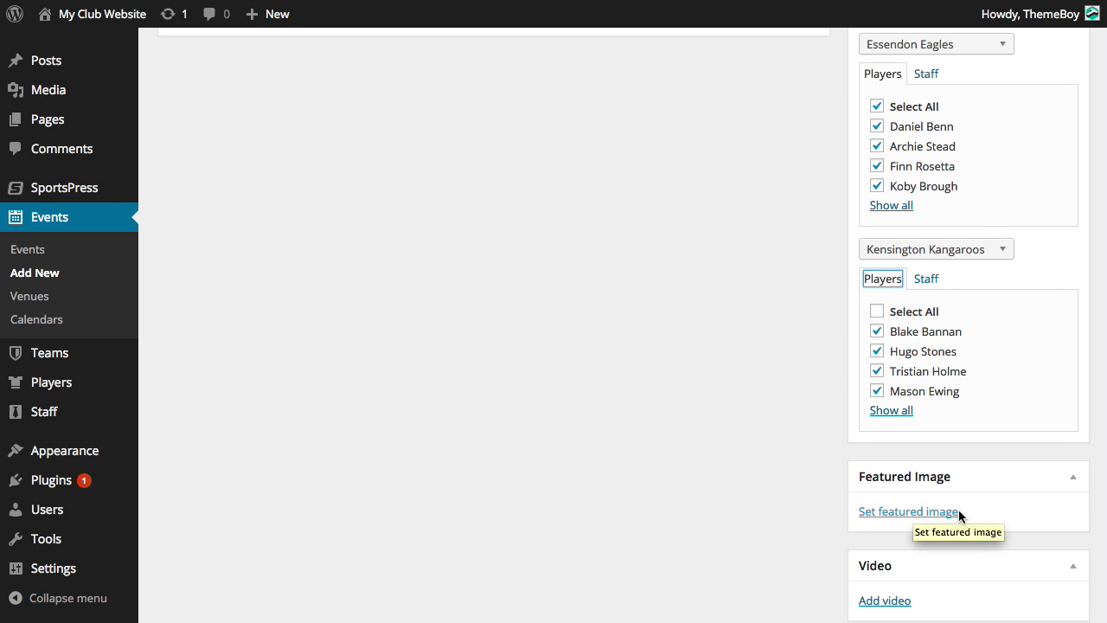
click(997, 507)
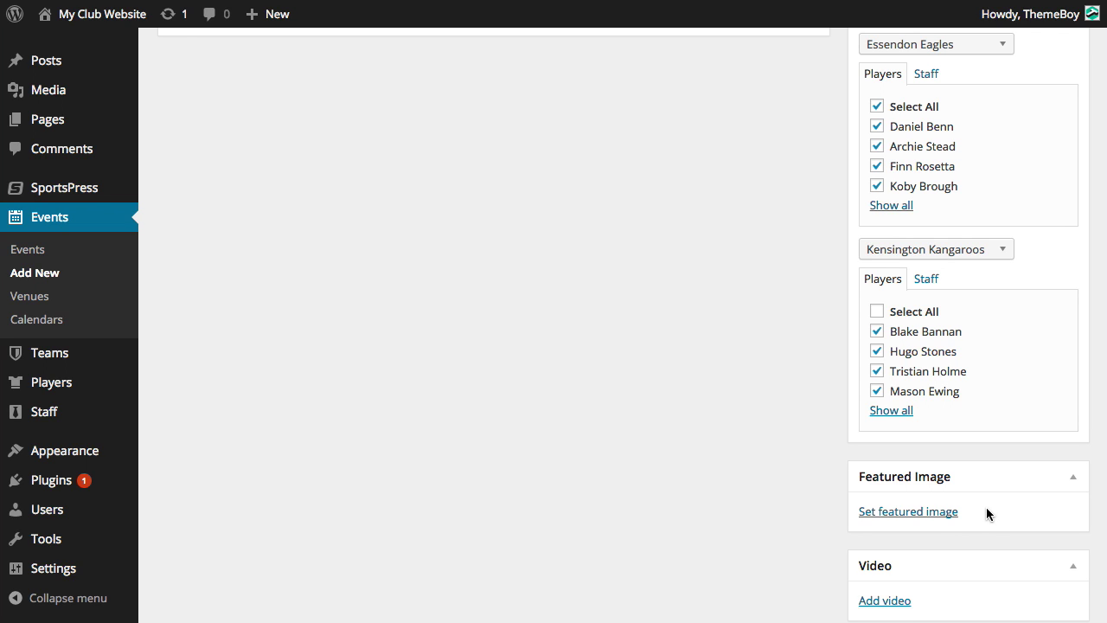
scroll(985, 519, down, 2)
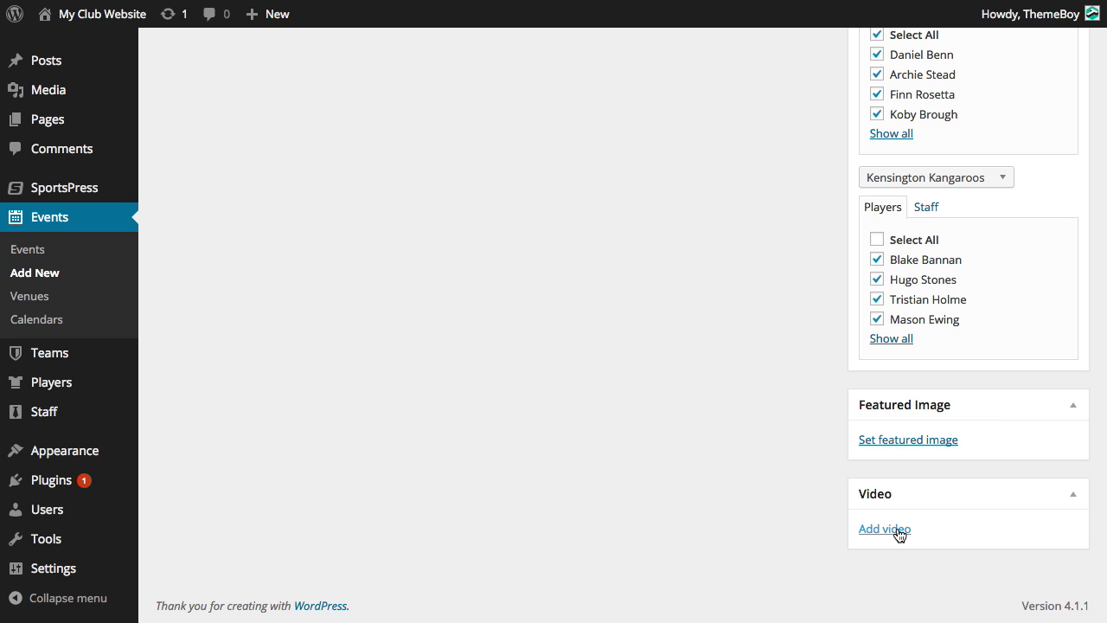
click(884, 529)
Paste the YouTube video link into the event's Video URL field.
scroll(910, 531, down, 1)
click(911, 494)
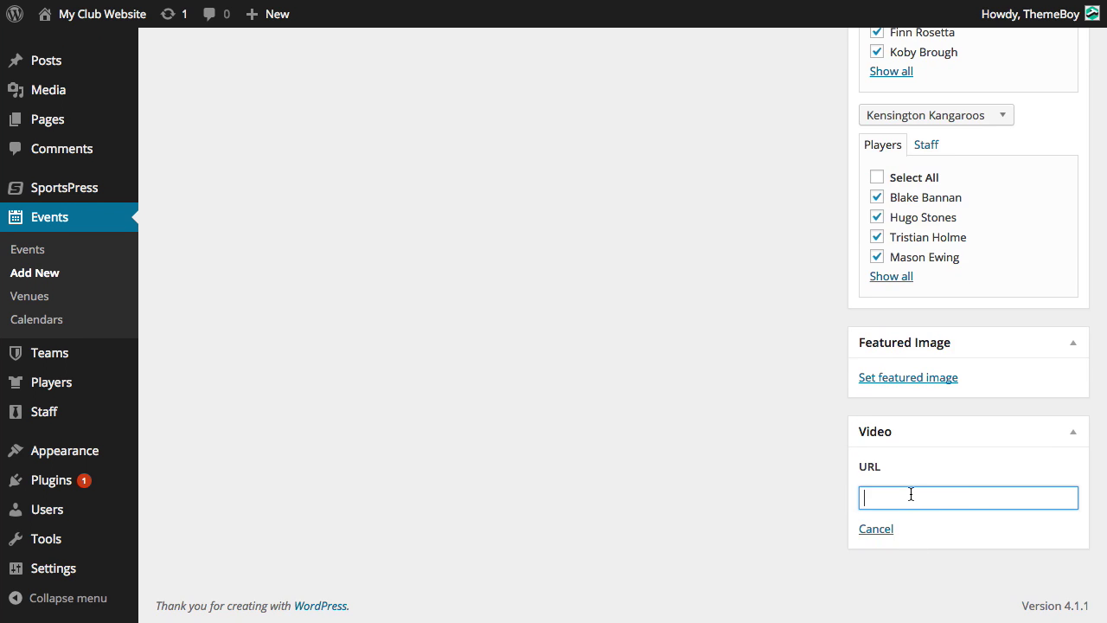
text(https://www.youtube.com/watch?v=sIrjQyuwteM)
click(947, 478)
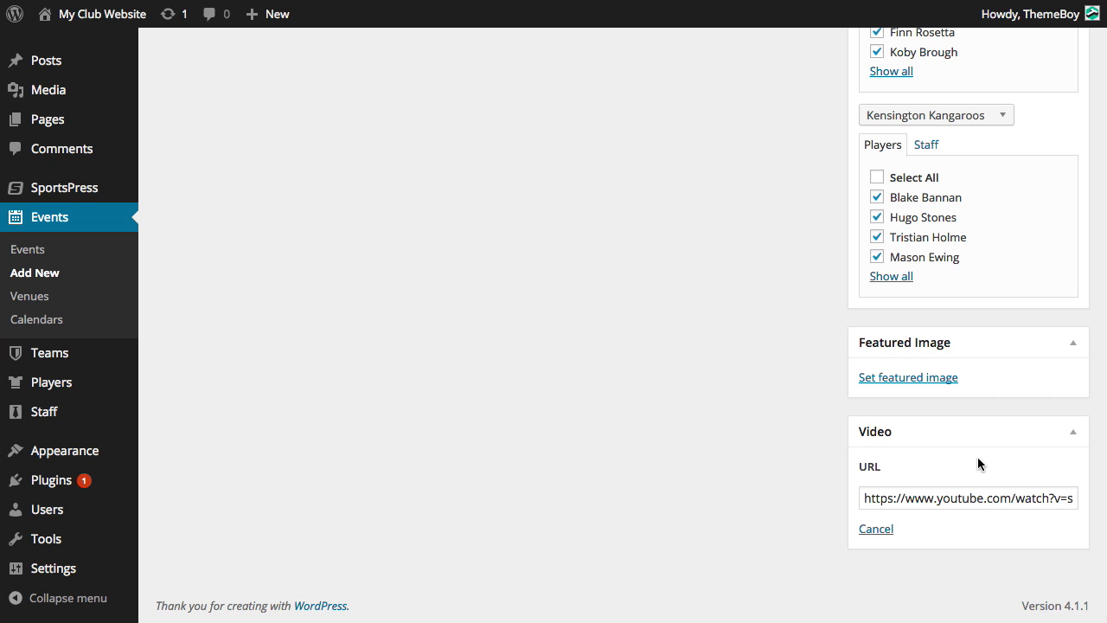
scroll(986, 451, up, 15)
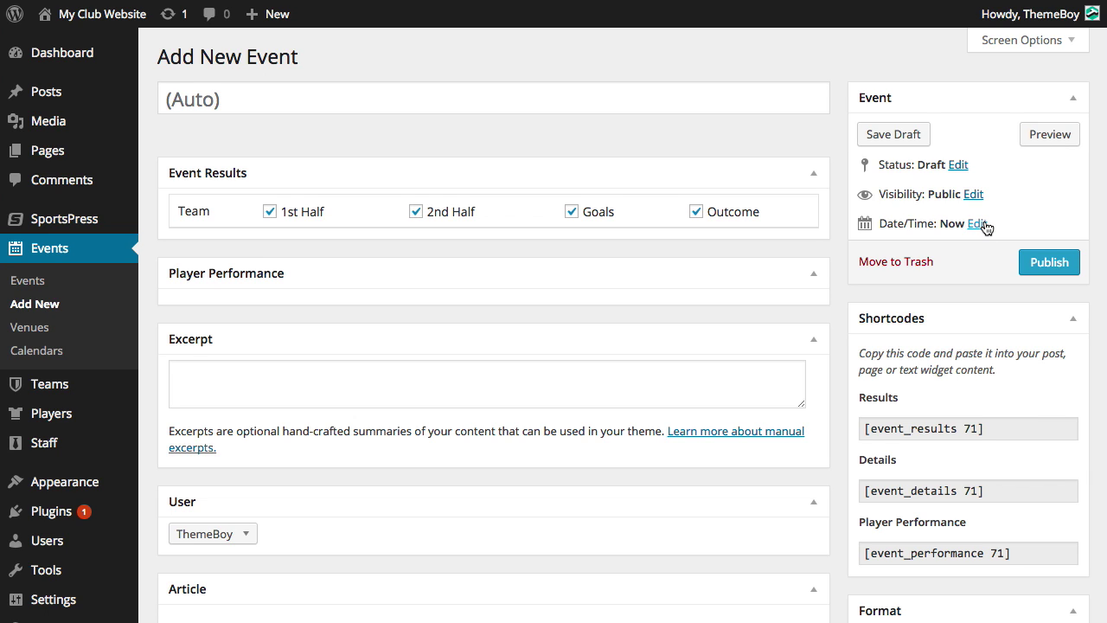
Set the event date/time to day 08, hour 18:00 (March 8, 2015) and schedule it.
click(977, 224)
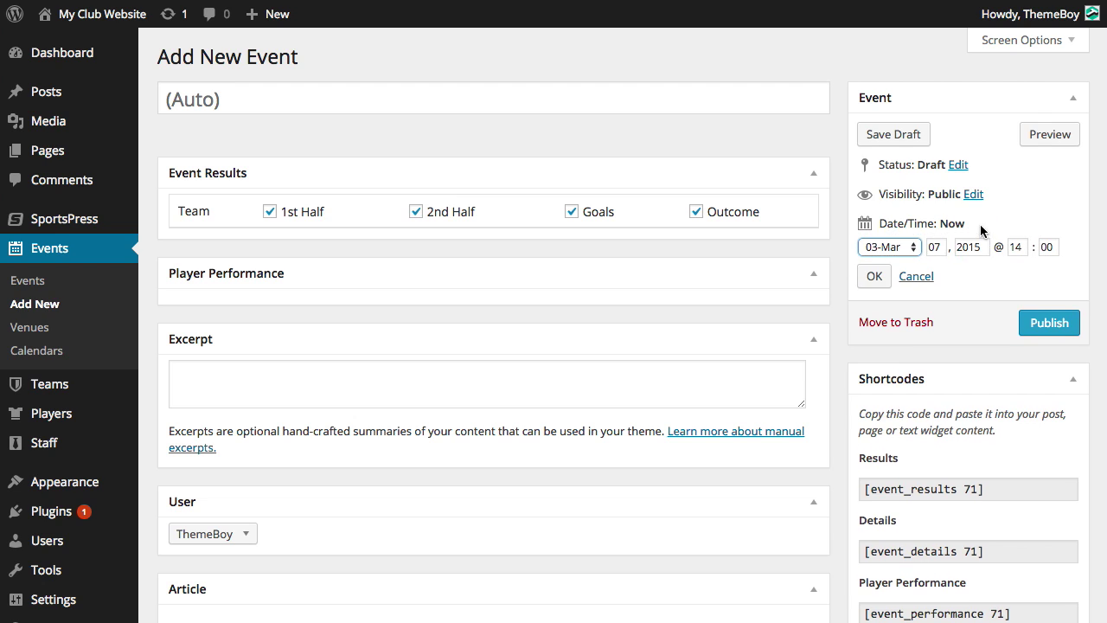
click(937, 246)
key(BackSpace)
text(8)
key(Tab)
key(Tab)
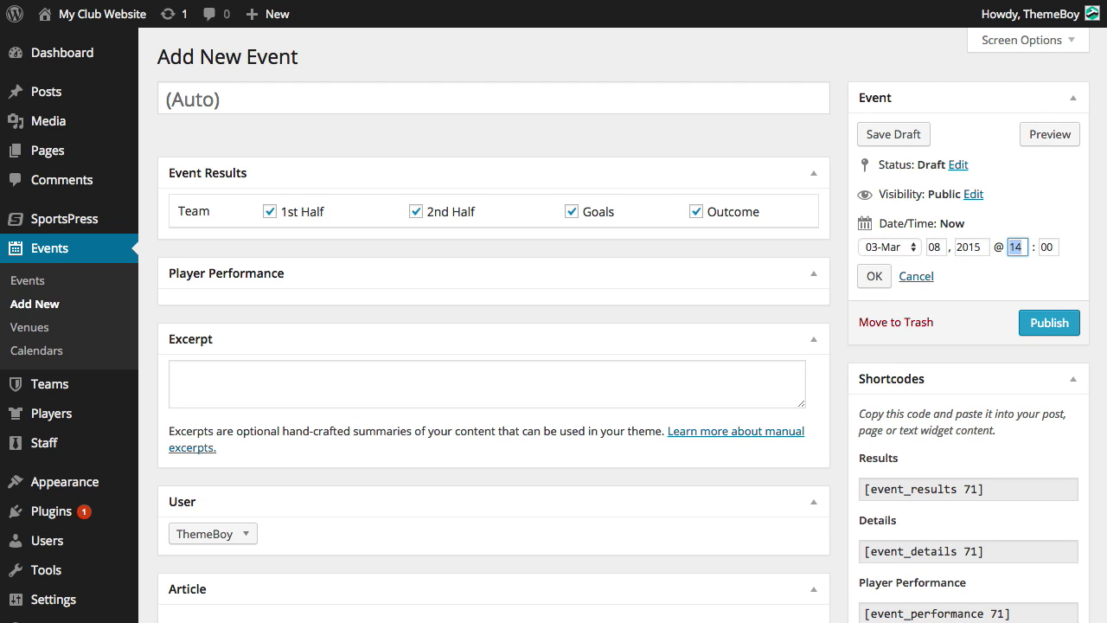
text(18)
key(Tab)
text(00)
click(874, 276)
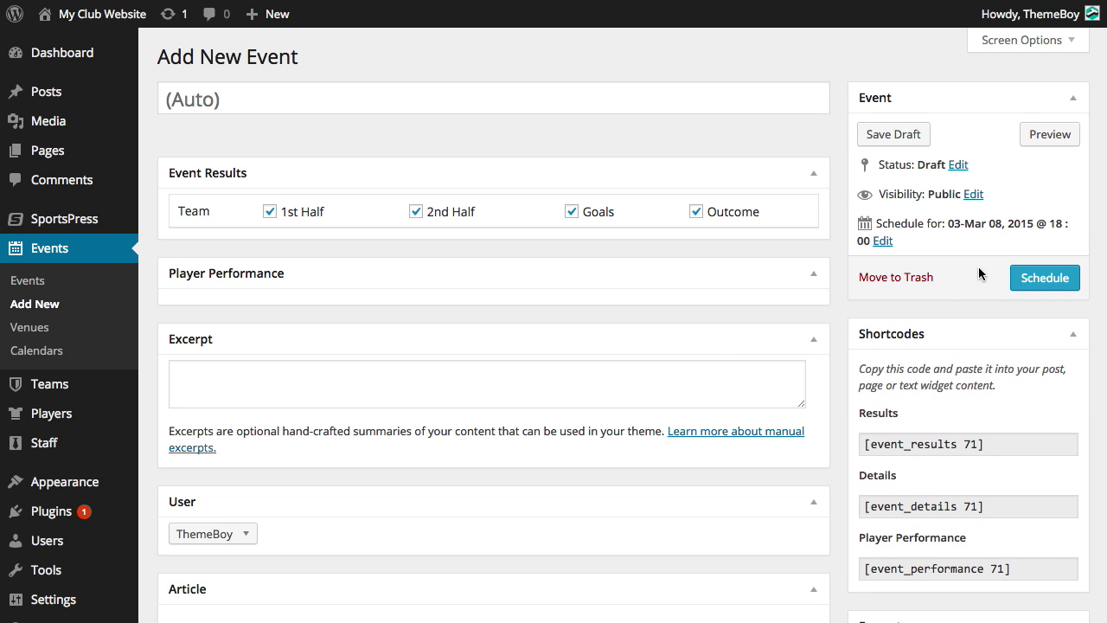
click(1044, 277)
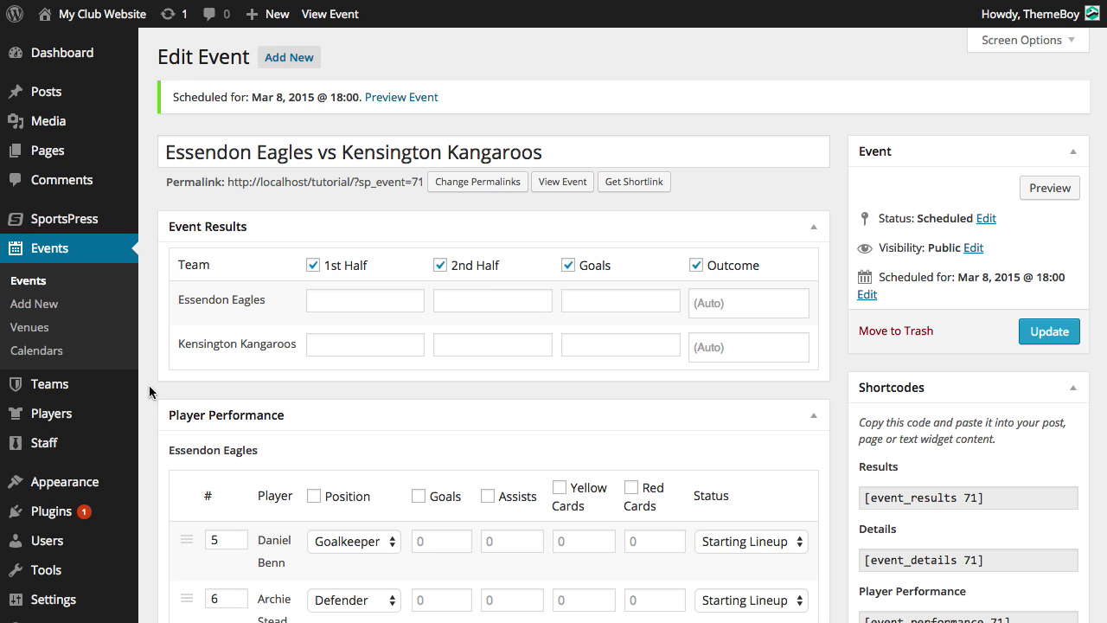
Review the Player Performance section, then view the event's public page.
scroll(149, 385, down, 1)
scroll(149, 385, down, 5)
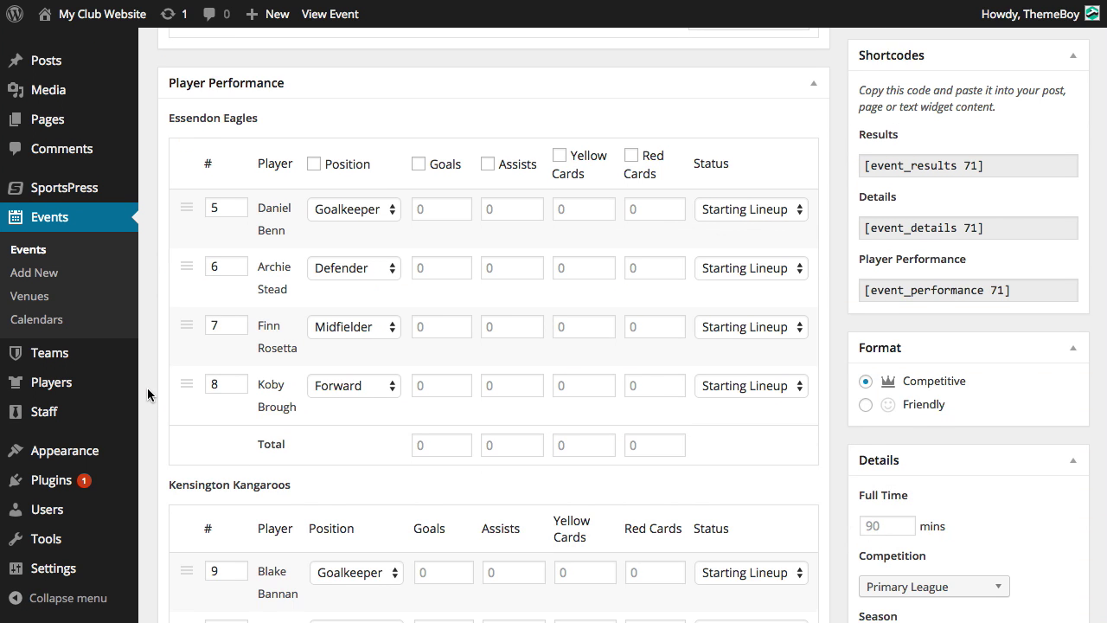
scroll(1081, 481, down, 3)
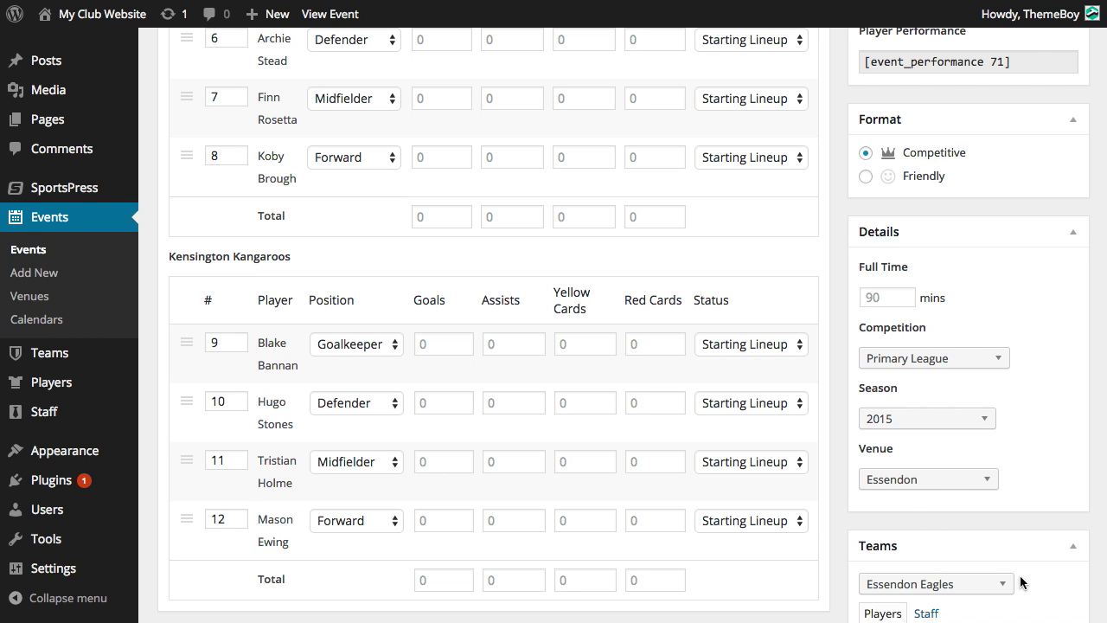
scroll(1029, 483, up, 7)
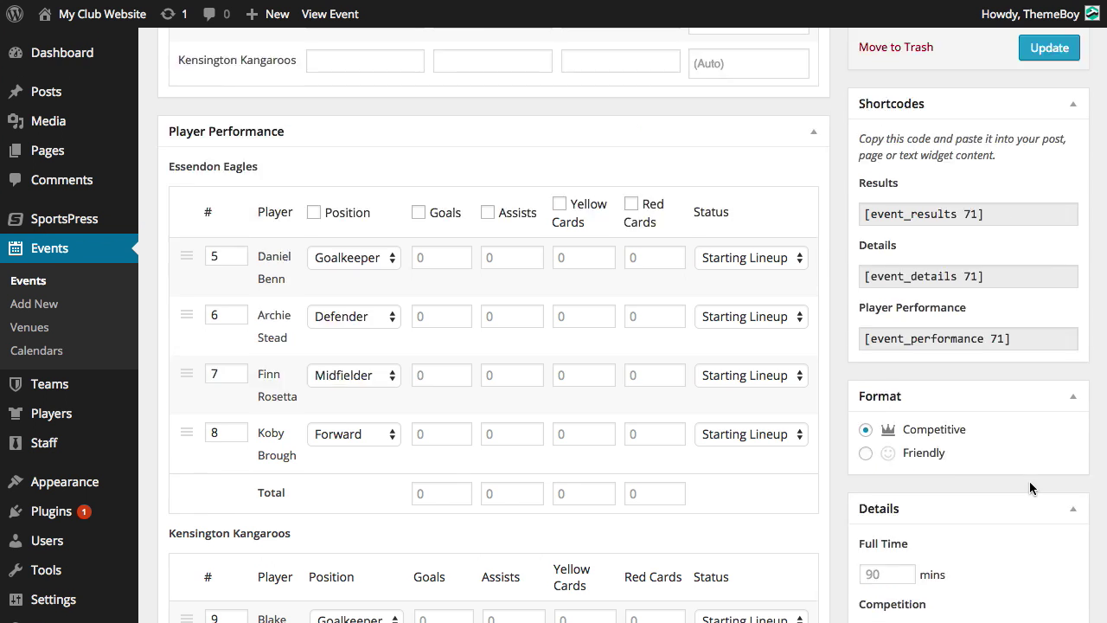
click(563, 187)
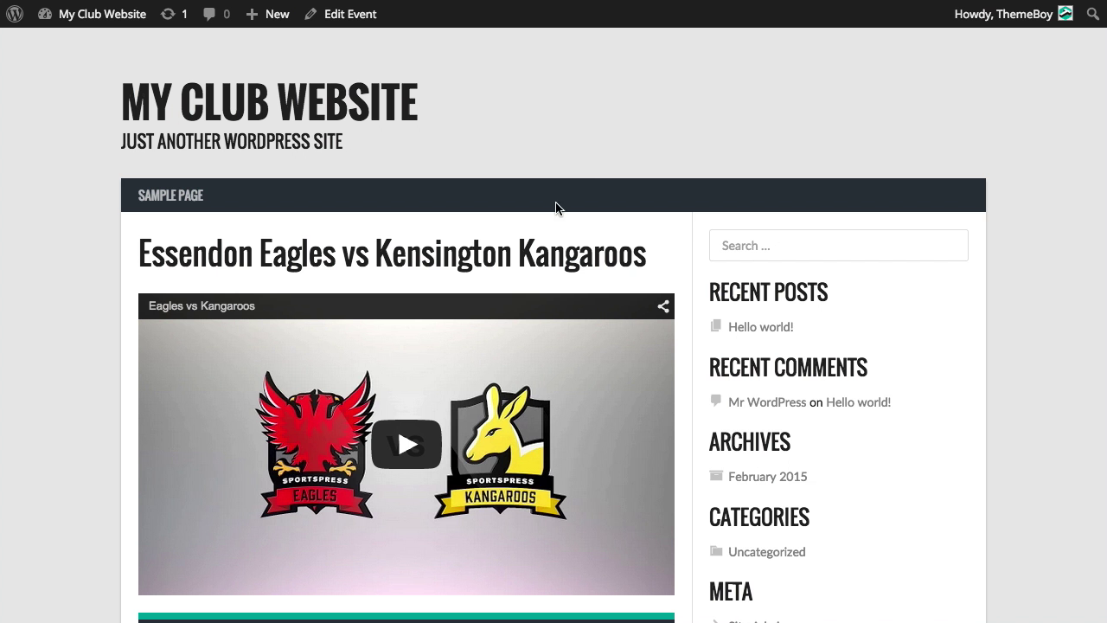
scroll(70, 278, down, 5)
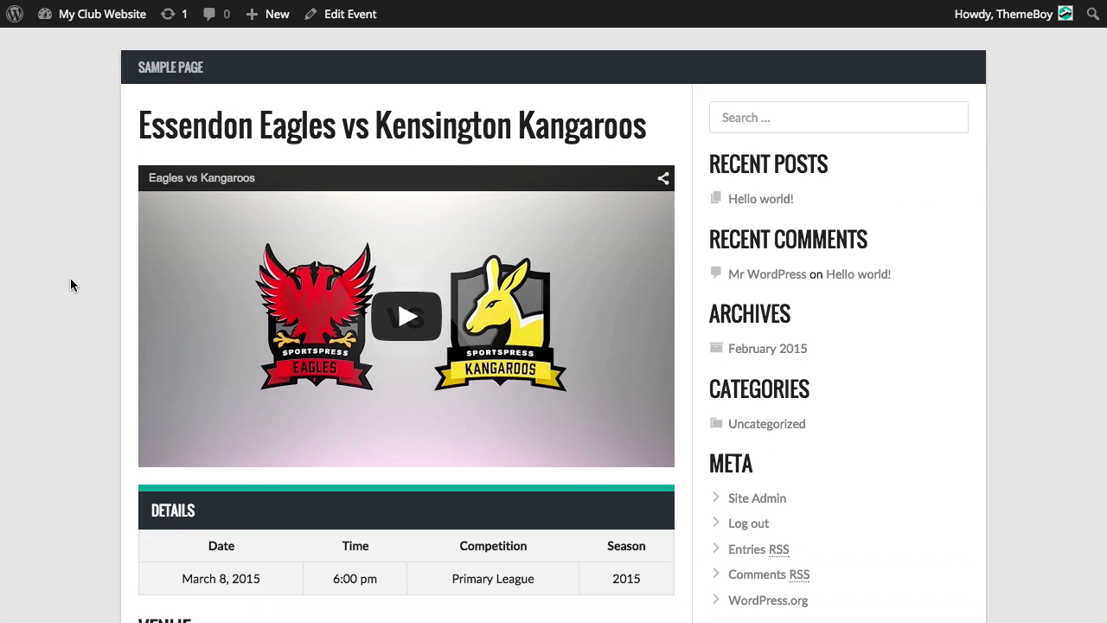
scroll(69, 373, down, 2)
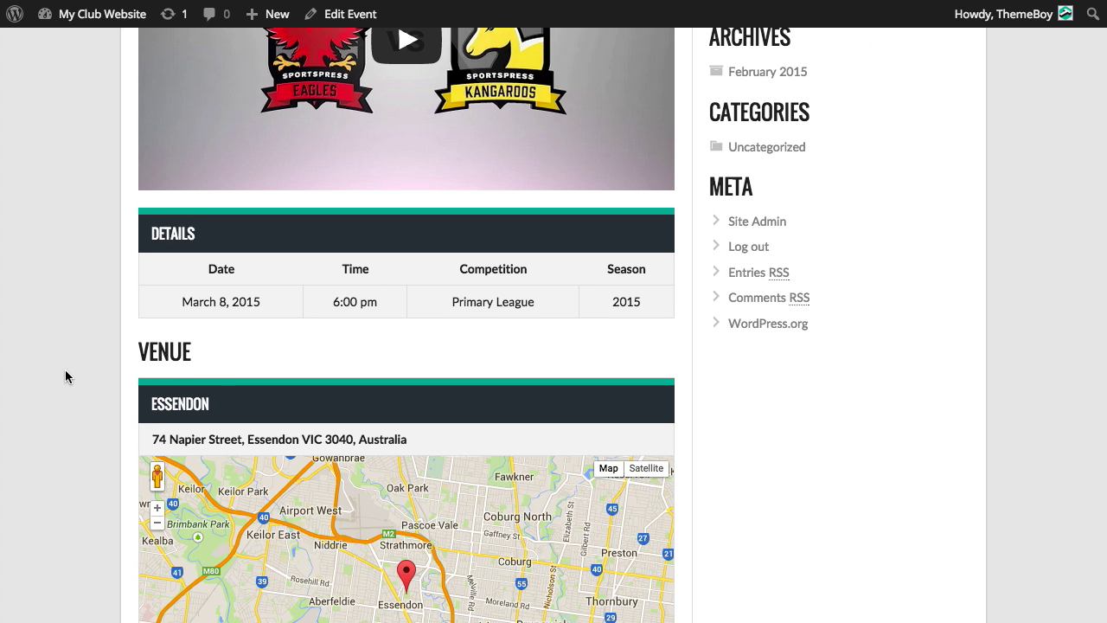
scroll(121, 448, down, 5)
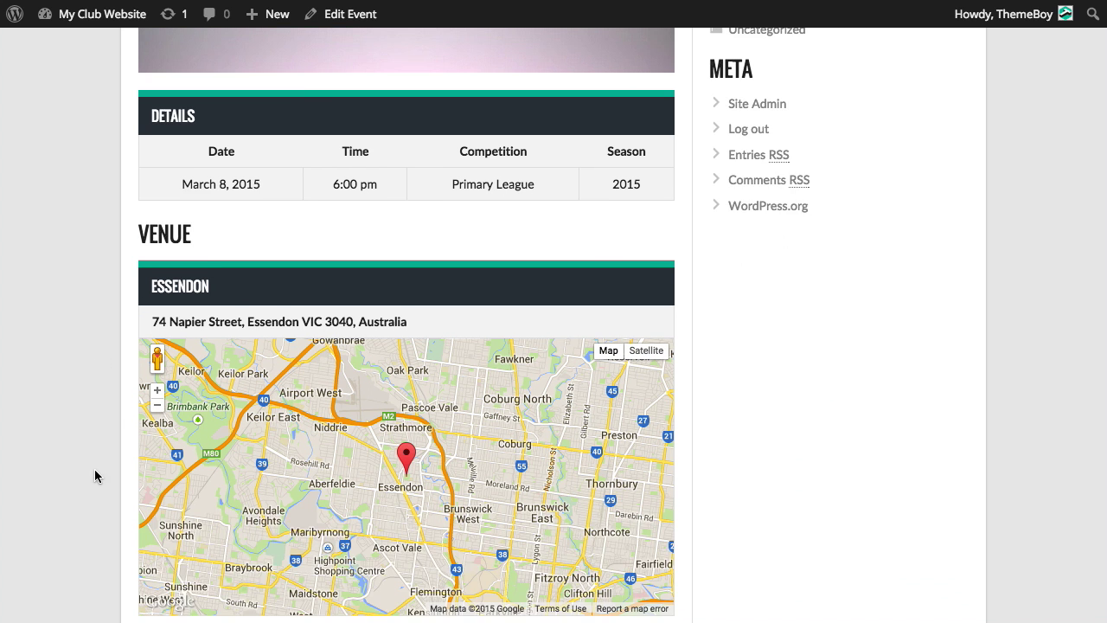